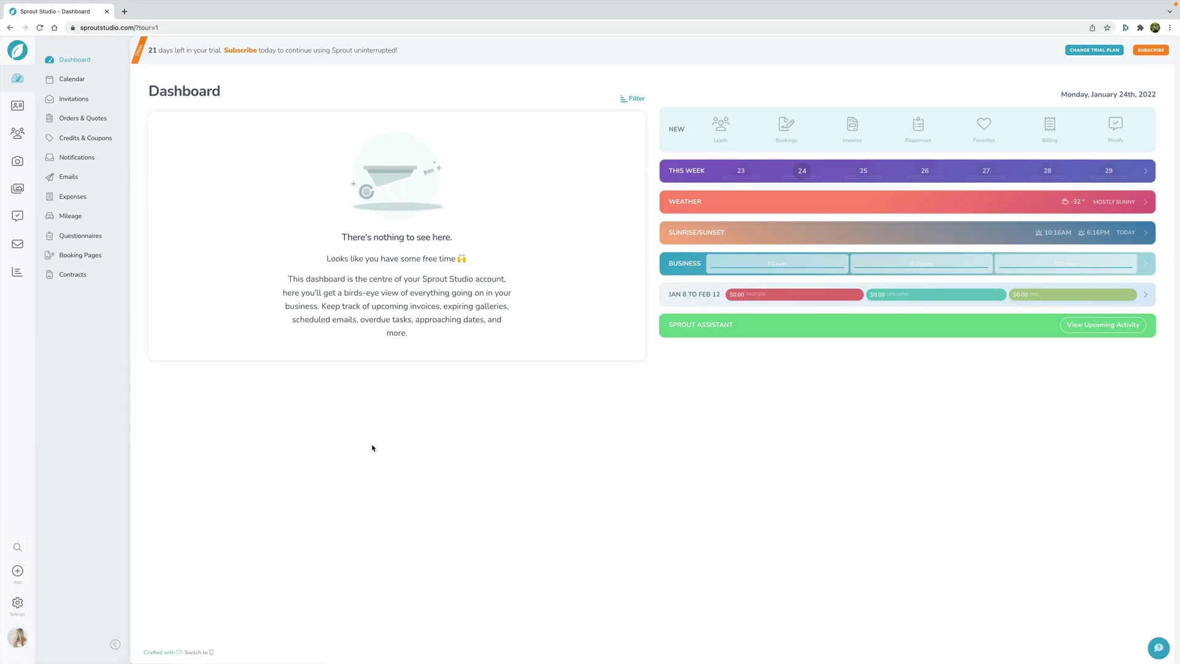
Launch the Startup Wizard from the expanded ACCOUNT section of Settings
{"action": "left_click", "coordinate": [17, 604]}
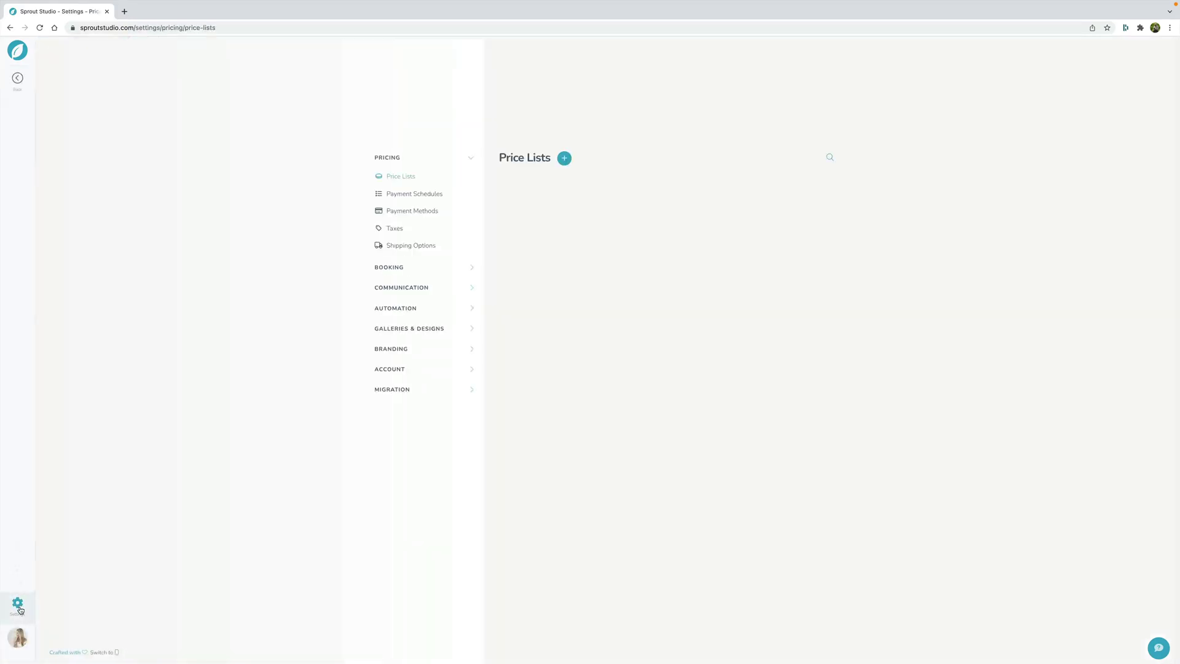
{"action": "left_click", "coordinate": [391, 369]}
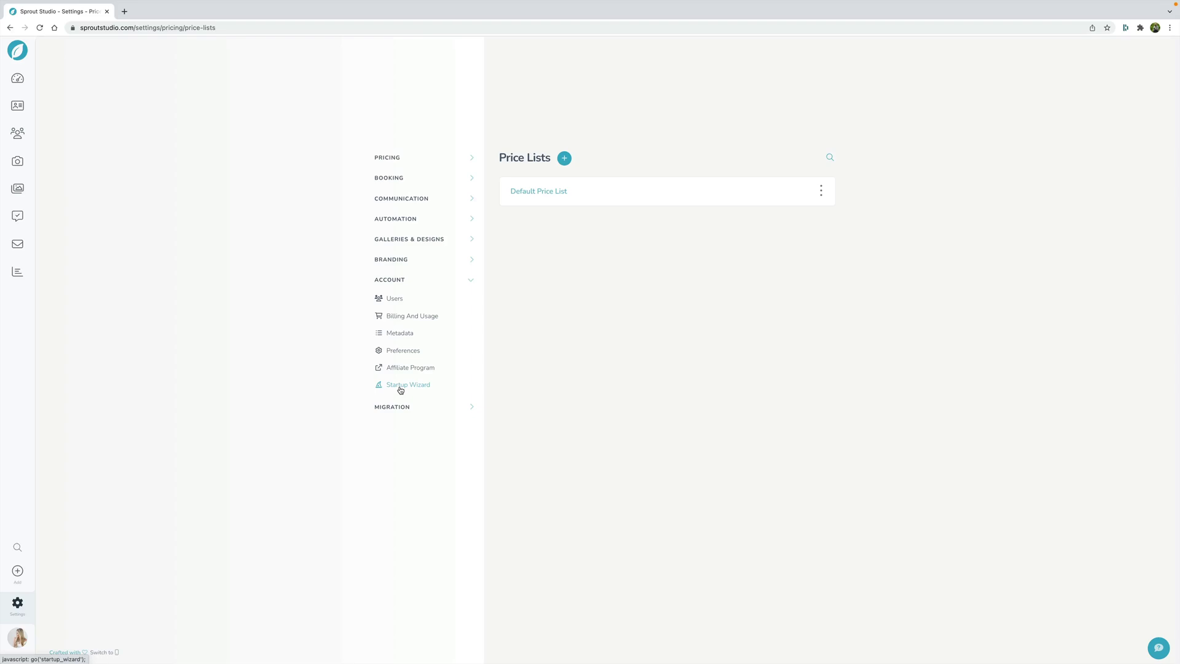
{"action": "left_click", "coordinate": [400, 386]}
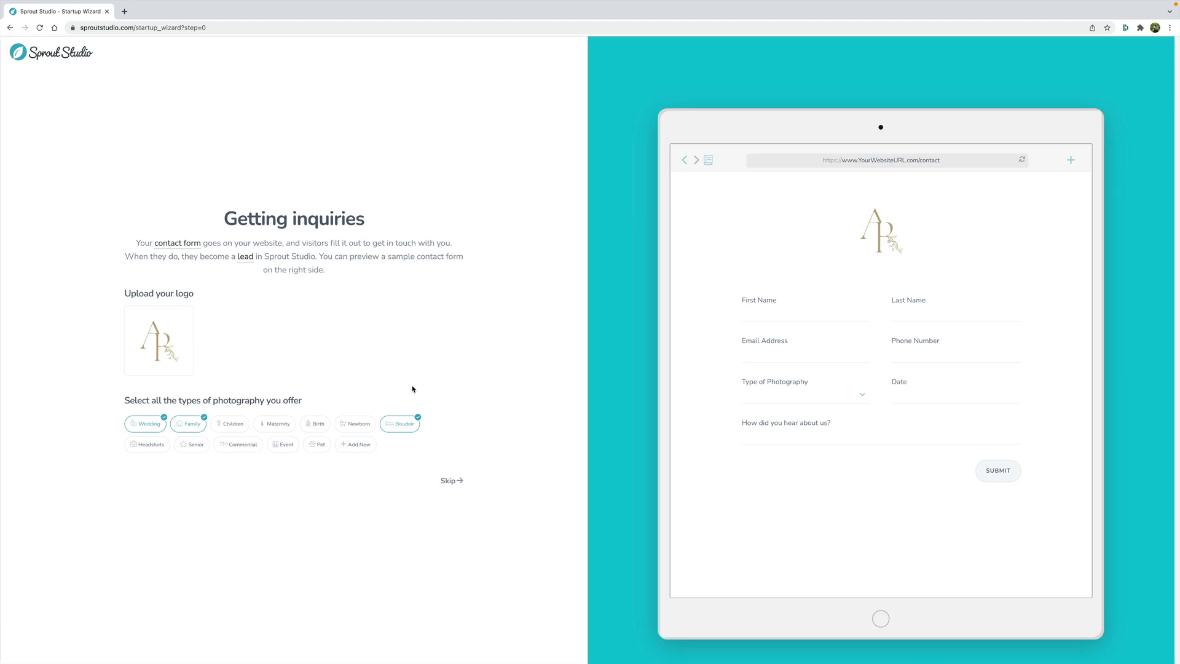
Skip the Getting inquiries, Book more clients and Make money wizard pages
{"action": "left_click", "coordinate": [450, 481]}
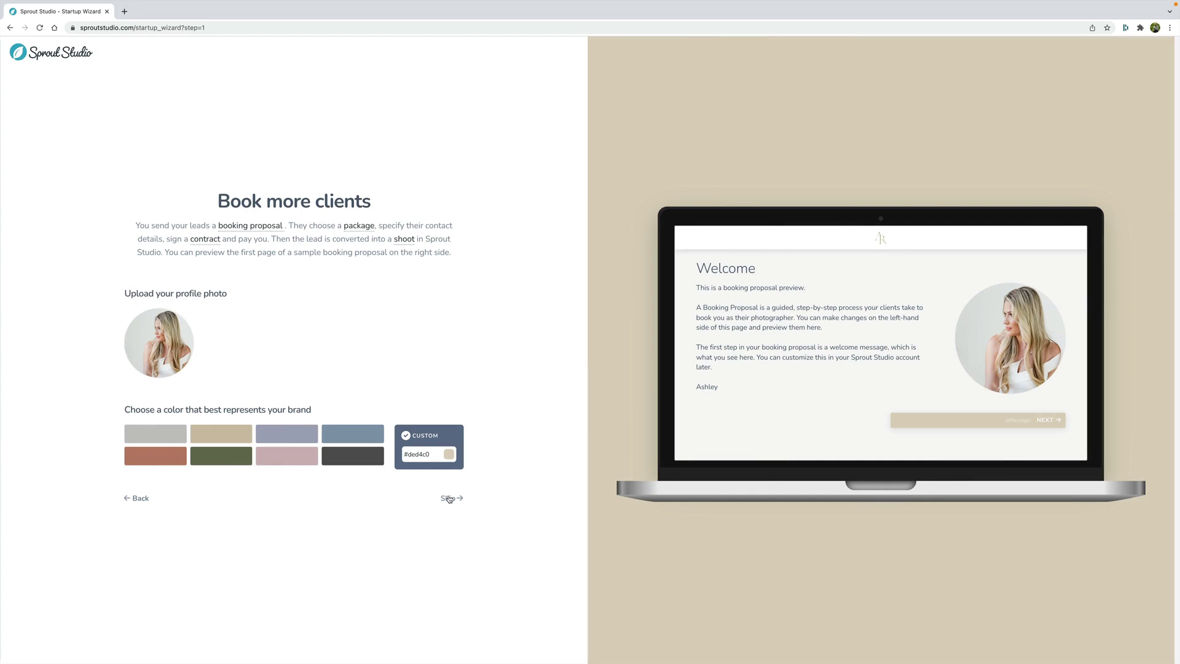
{"action": "left_click", "coordinate": [450, 499]}
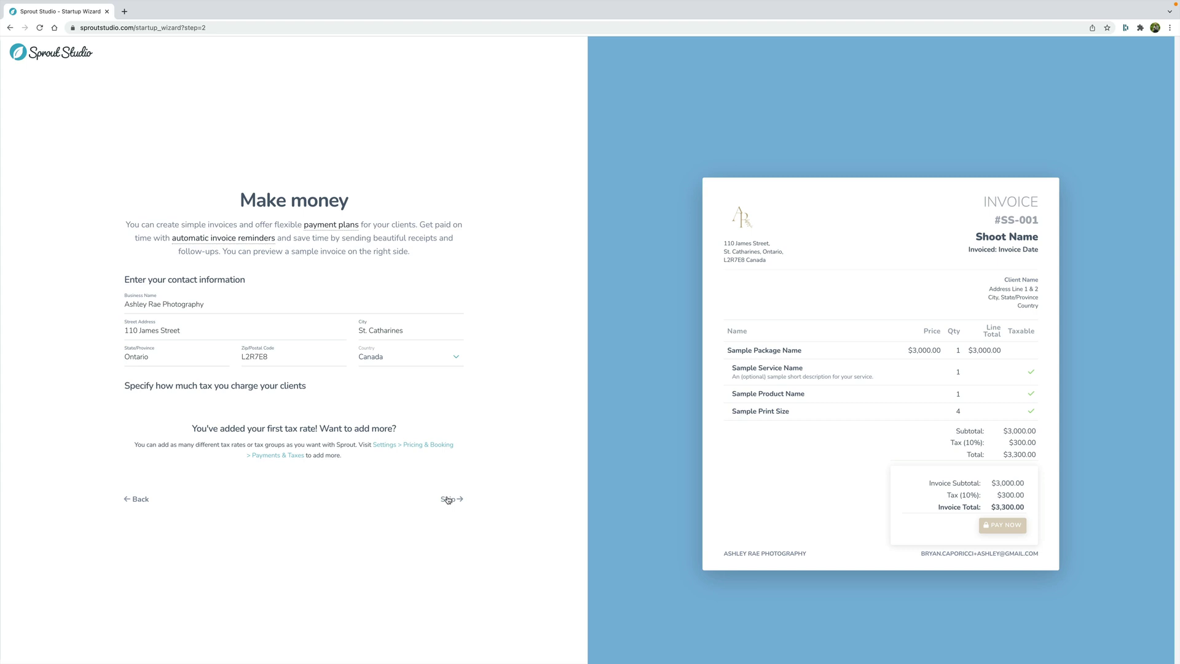
{"action": "left_click", "coordinate": [449, 499]}
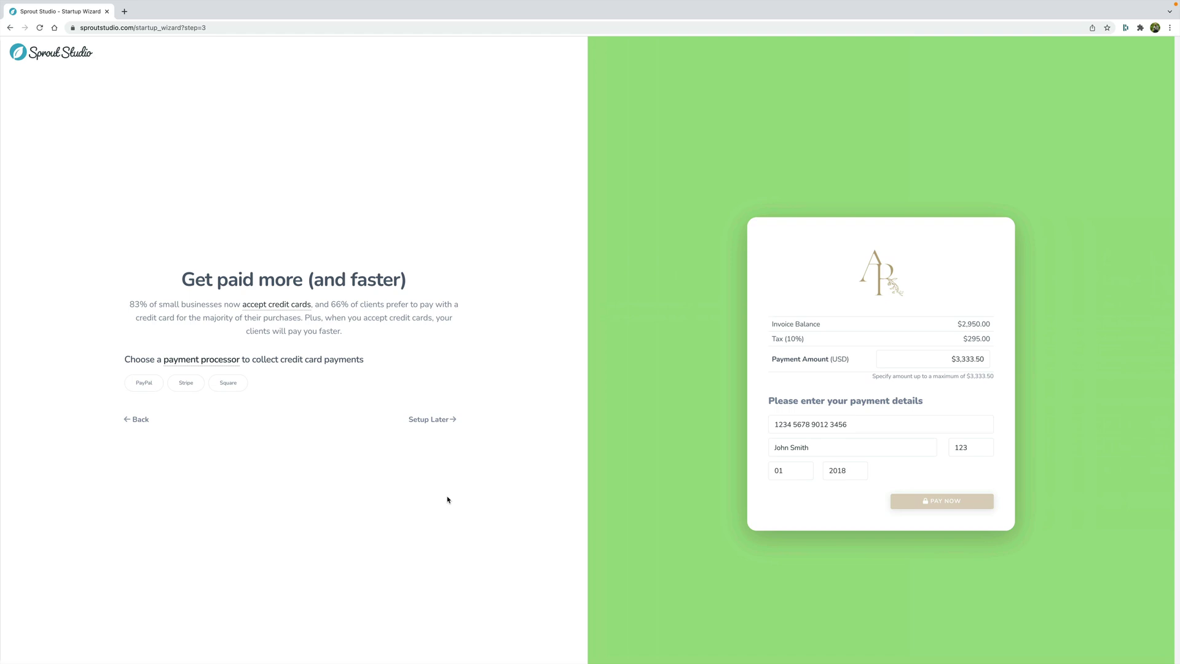
Postpone payment processor setup and skip Look professional to reach gallery themes
{"action": "left_click", "coordinate": [427, 418]}
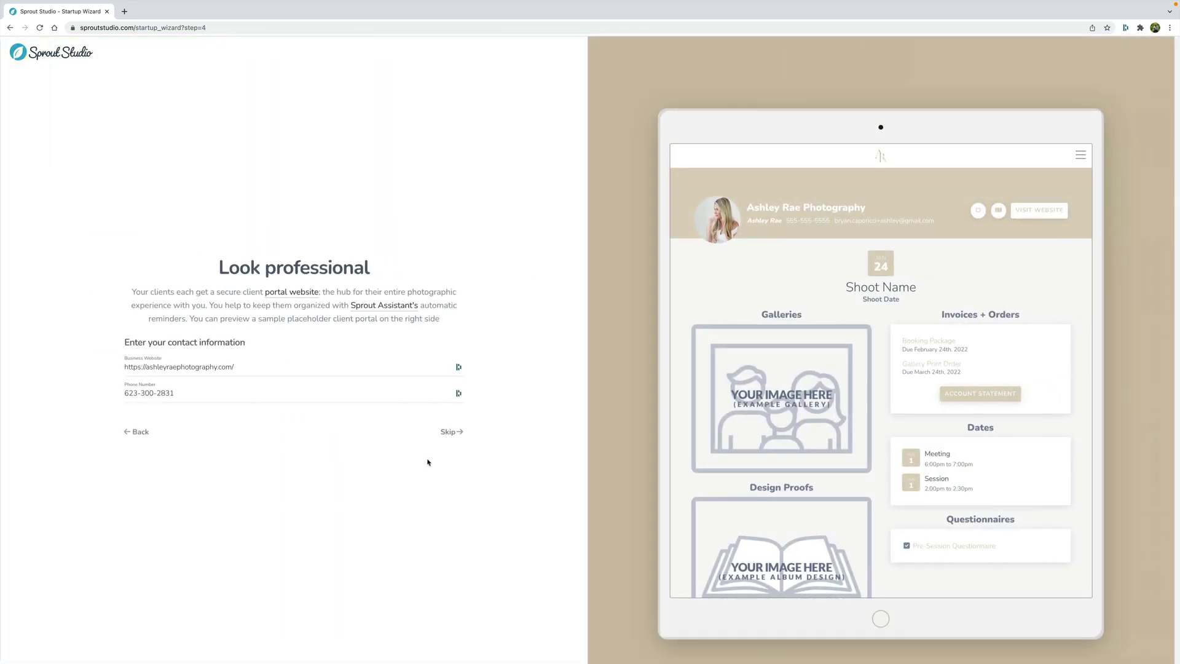
{"action": "left_click", "coordinate": [455, 434]}
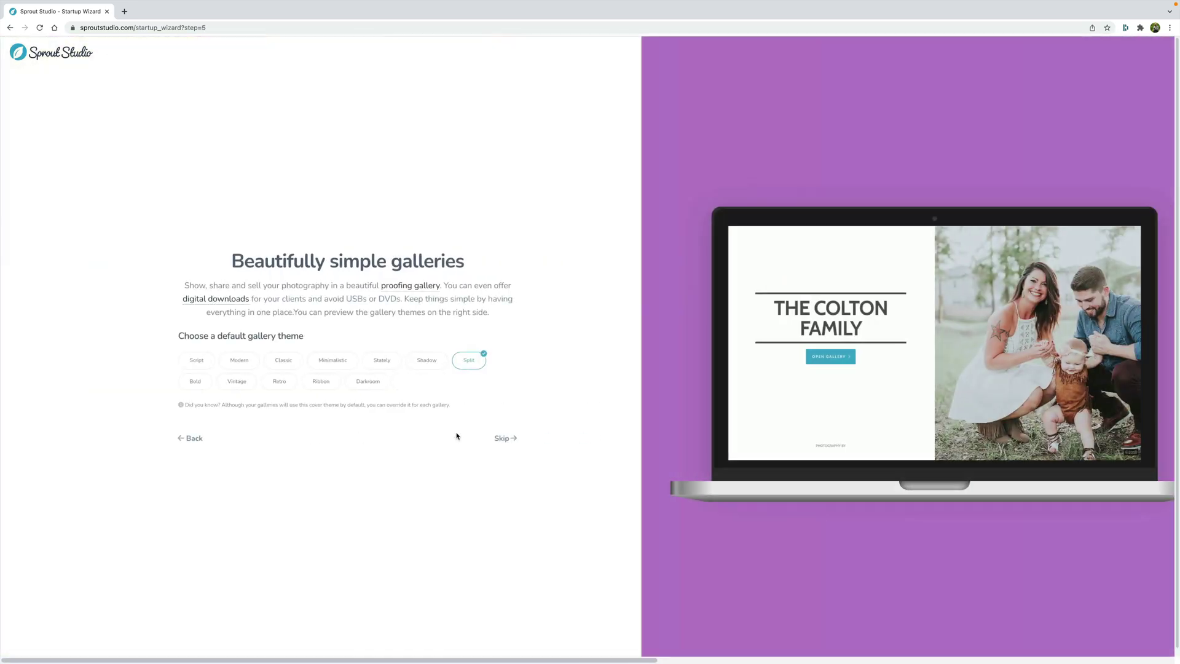